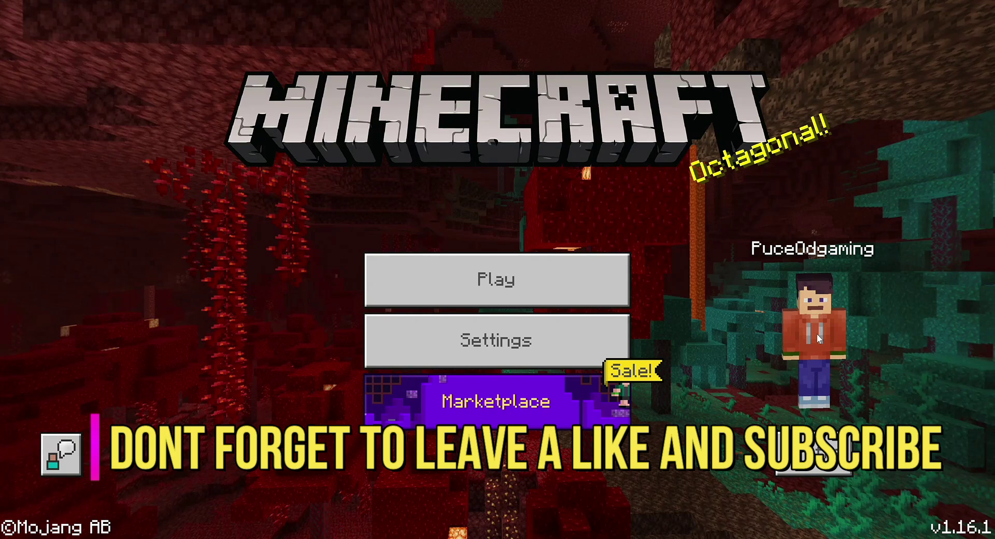
- Open the Play screen from Minecraft's main menu
click(571, 261)
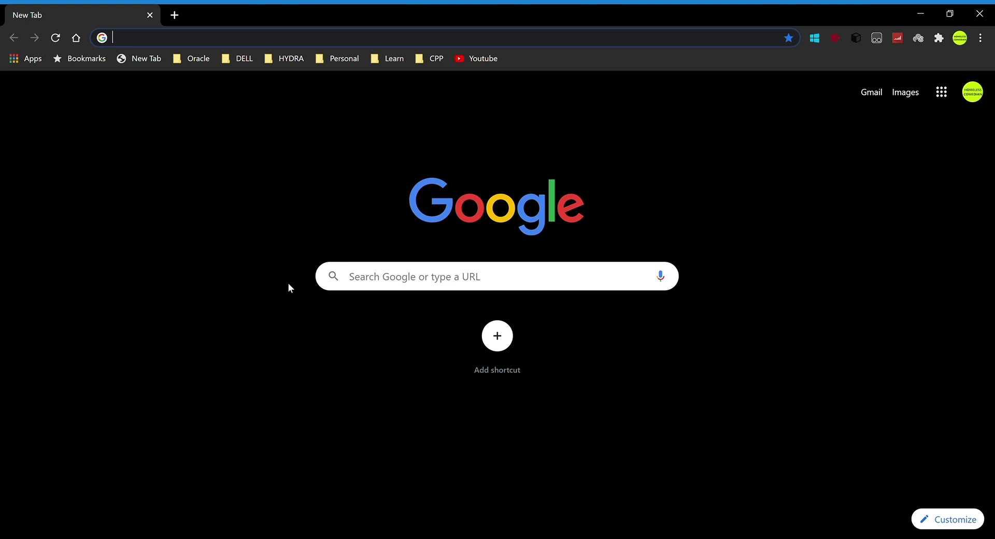
- Switch to Chrome, load microsoft.com, and from the Xbox site open the signed-in account's Xbox profile
text(microsoft.com)
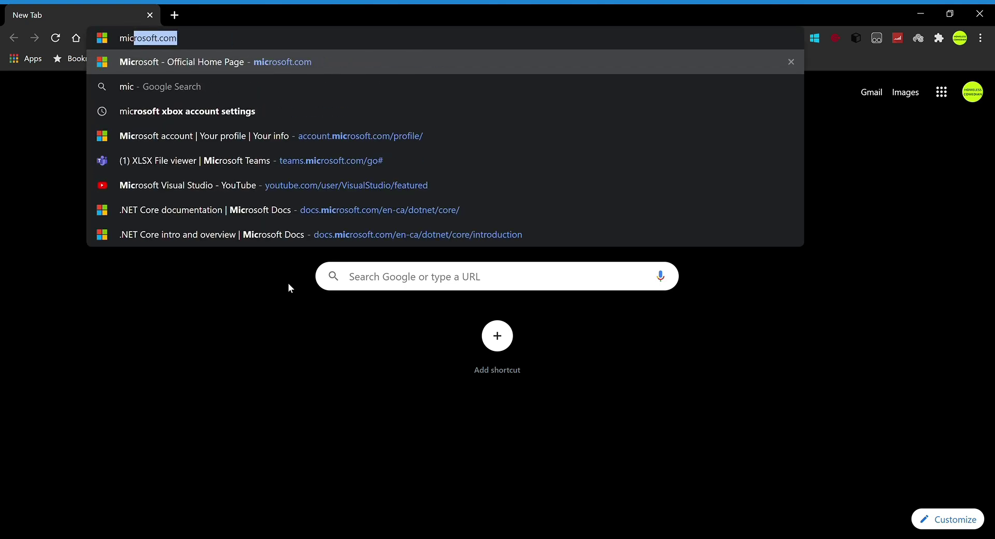
key(Return)
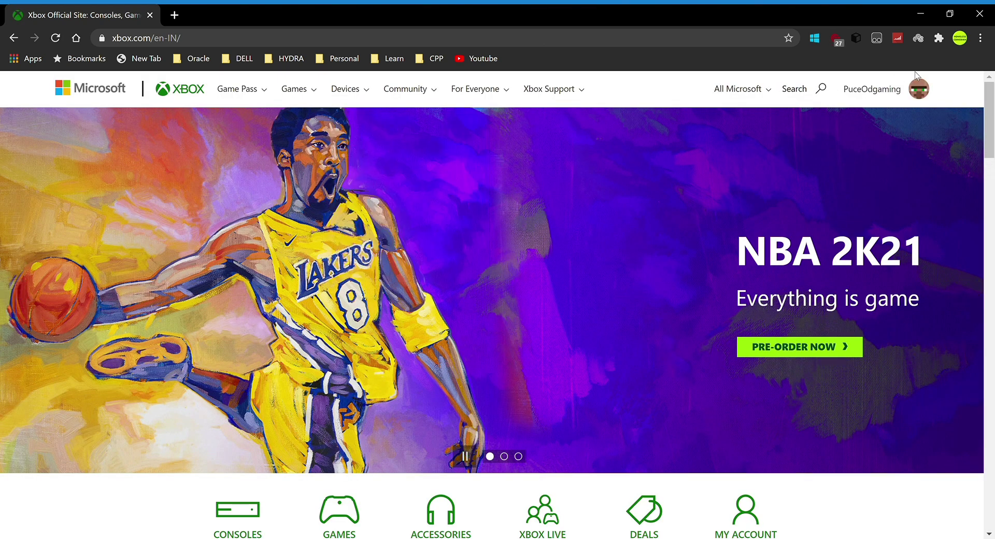
click(918, 87)
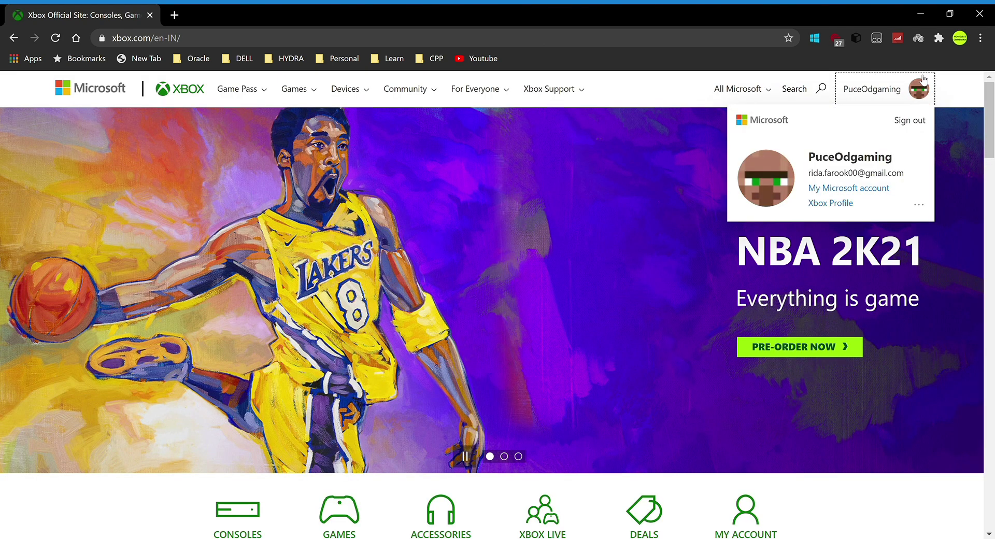
click(840, 204)
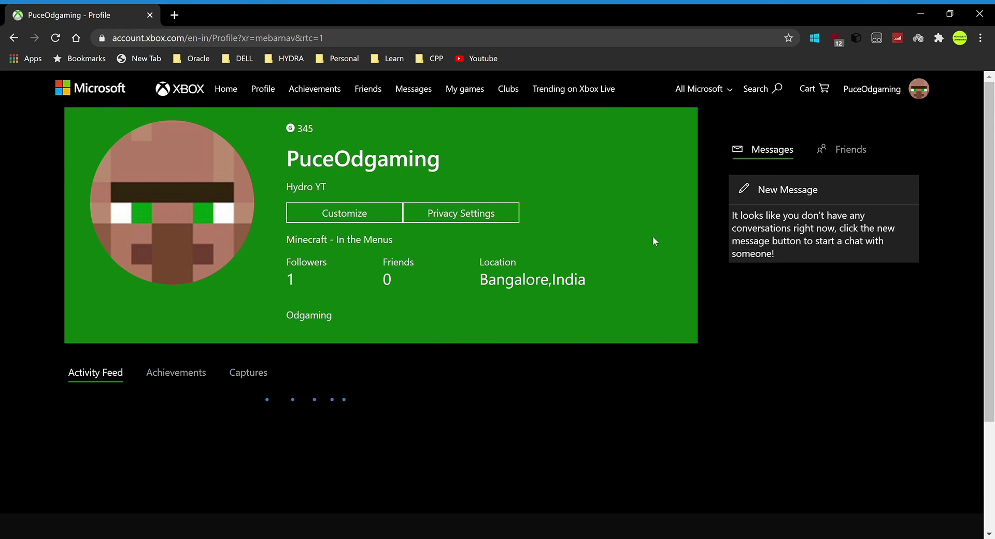
- Open the Xbox profile's privacy settings, verifying the sign-in with the account password
click(471, 212)
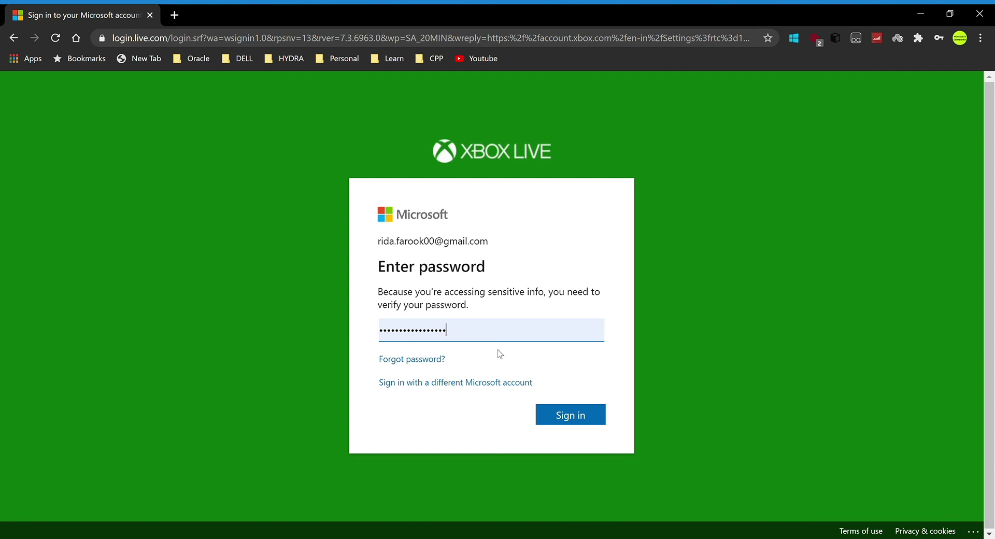
key(Return)
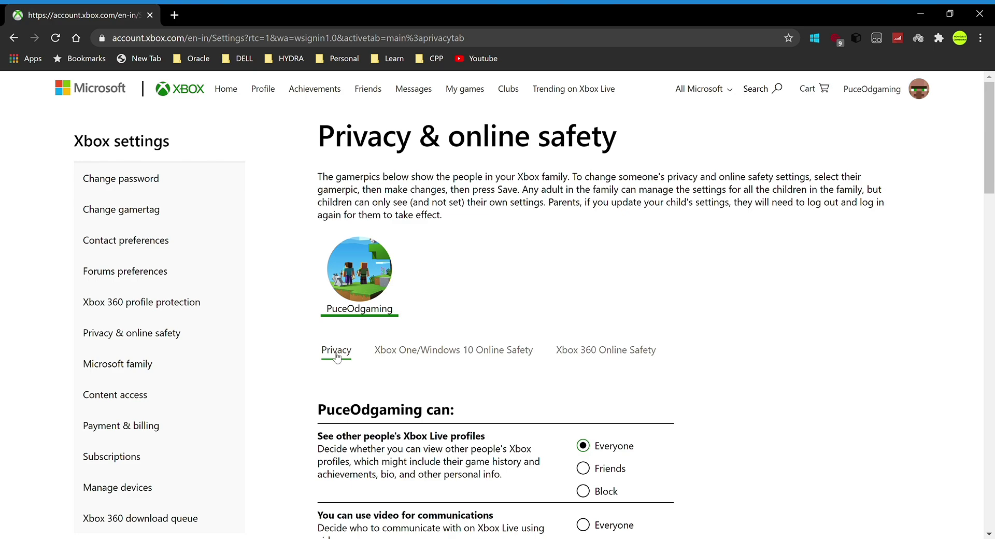
- In the Xbox One/Windows 10 Online Safety settings, allow playing with people outside of Xbox Live and creating and joining clubs
scroll(336, 357, down, 2)
scroll(602, 372, down, 4)
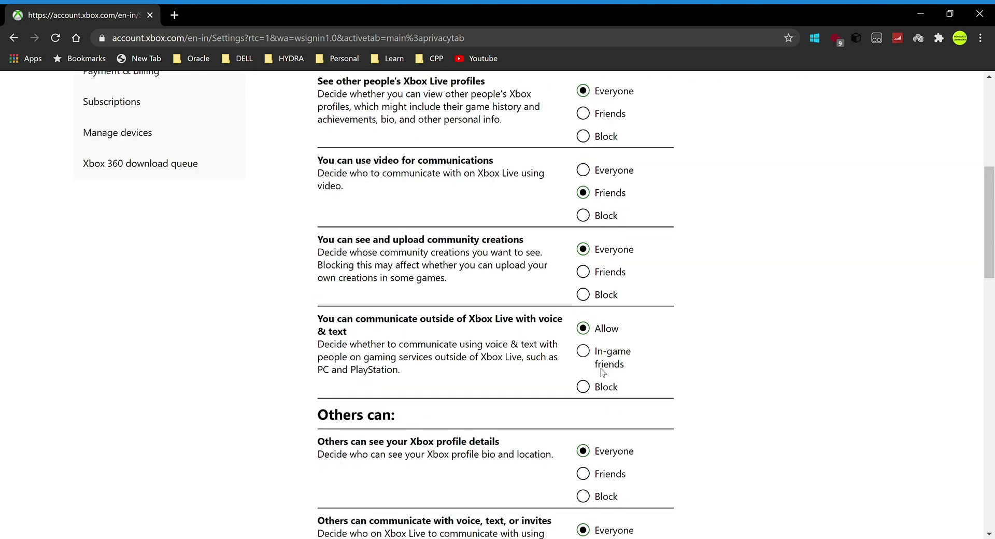
scroll(601, 372, down, 10)
scroll(461, 237, up, 15)
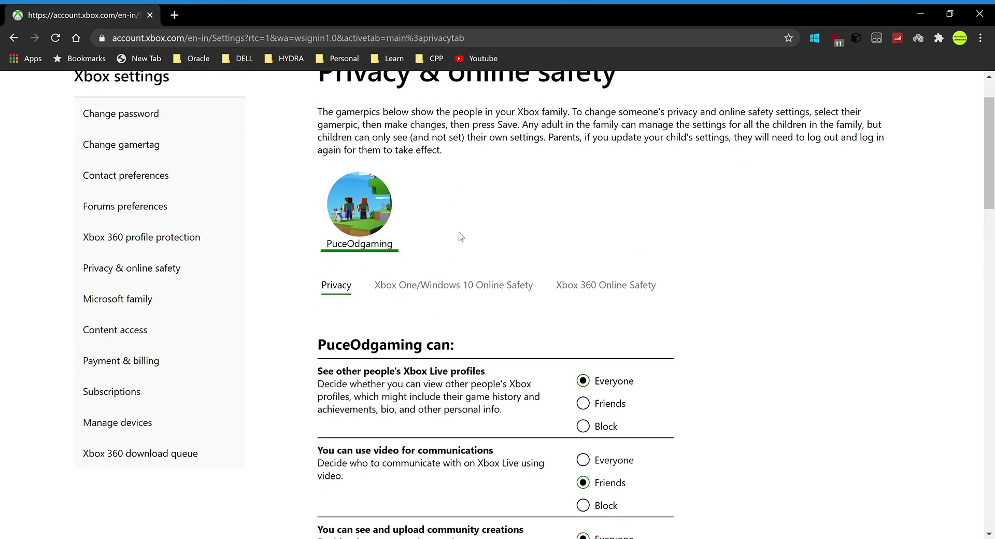
click(450, 289)
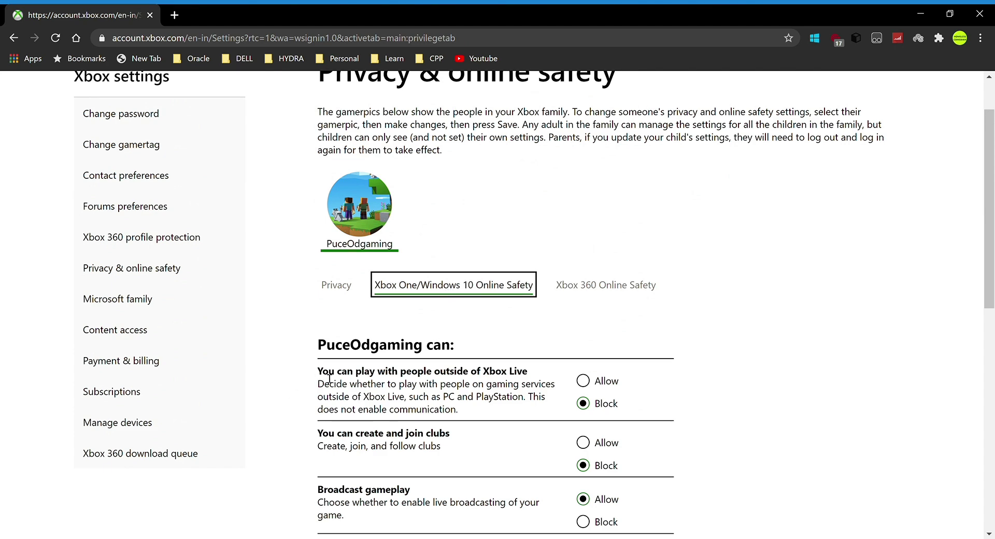
scroll(432, 368, down, 3)
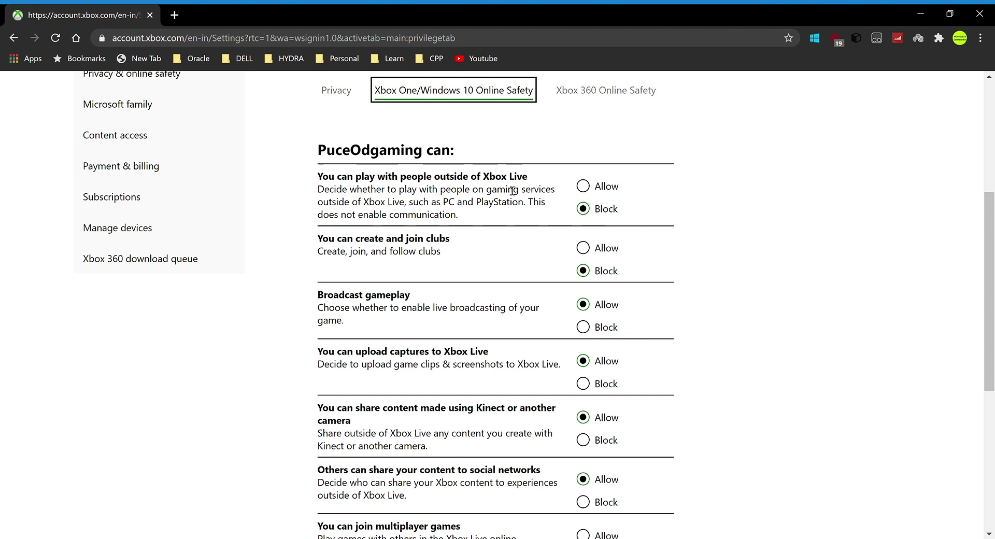
click(583, 188)
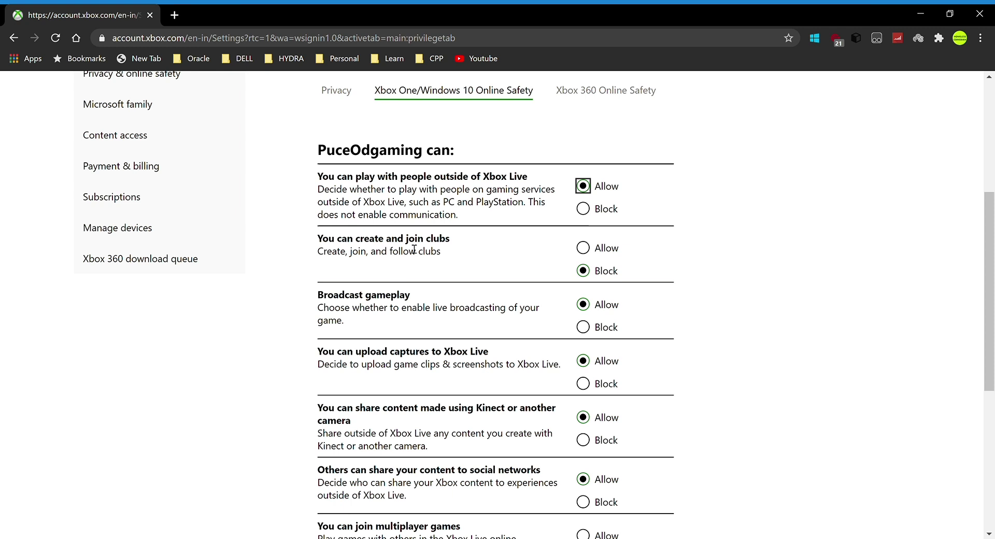
click(612, 249)
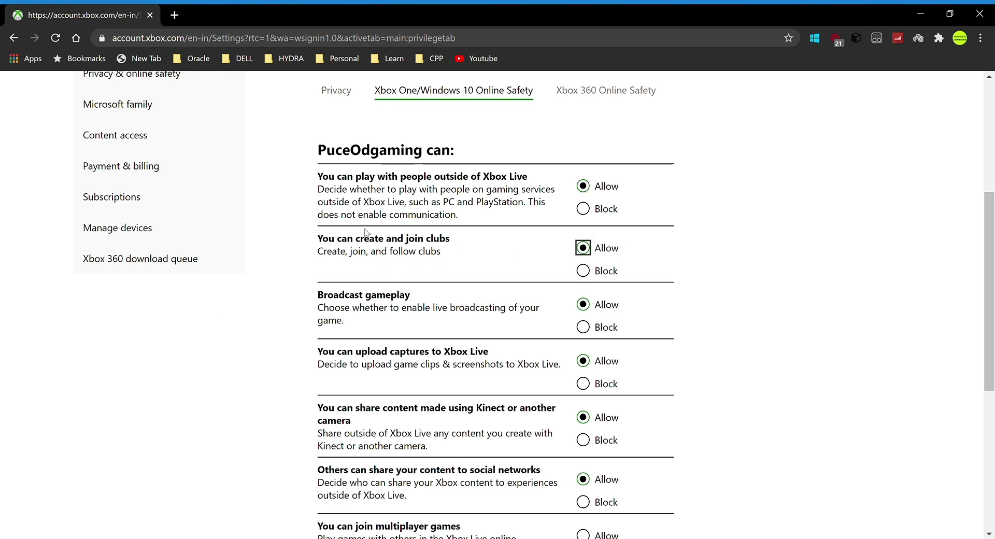
- Set "You can join multiplayer games" to Allow and submit the online safety settings
scroll(364, 332, down, 1)
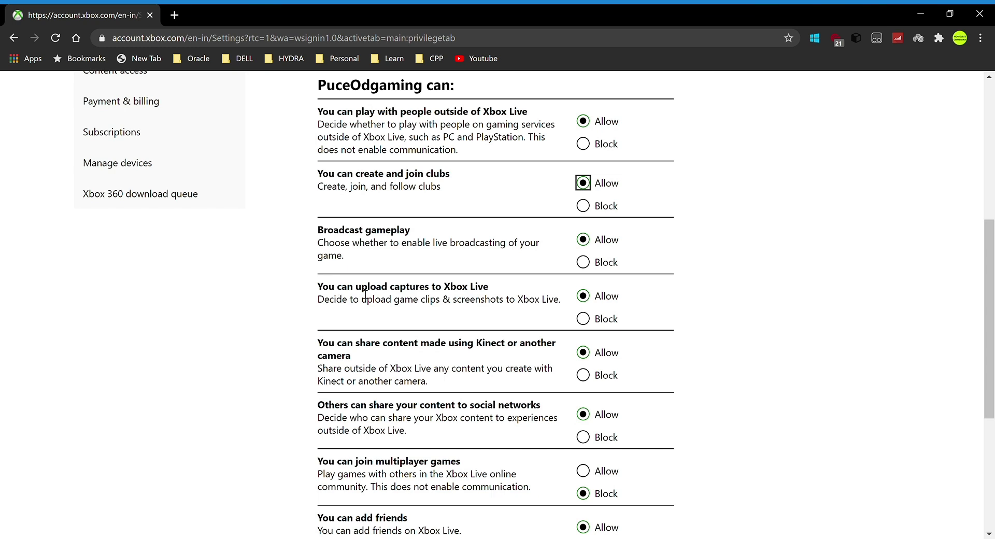
scroll(369, 301, down, 2)
drag(317, 338, 493, 344)
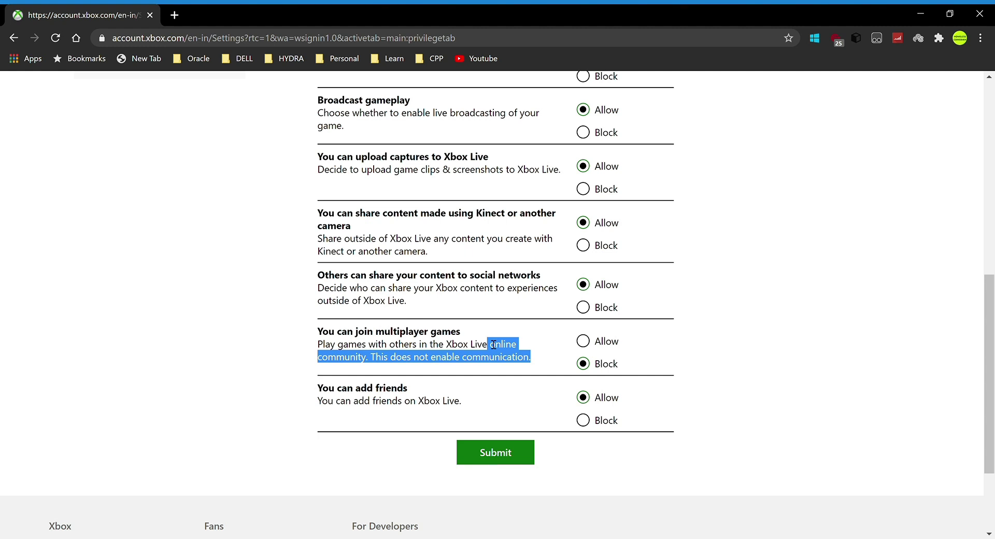
click(584, 343)
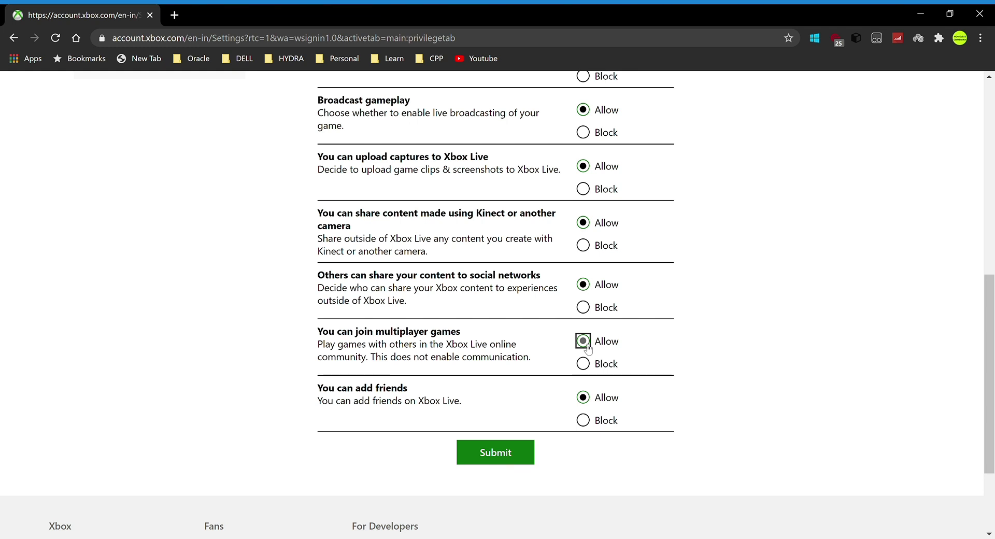
click(718, 337)
scroll(639, 368, up, 5)
scroll(579, 238, down, 7)
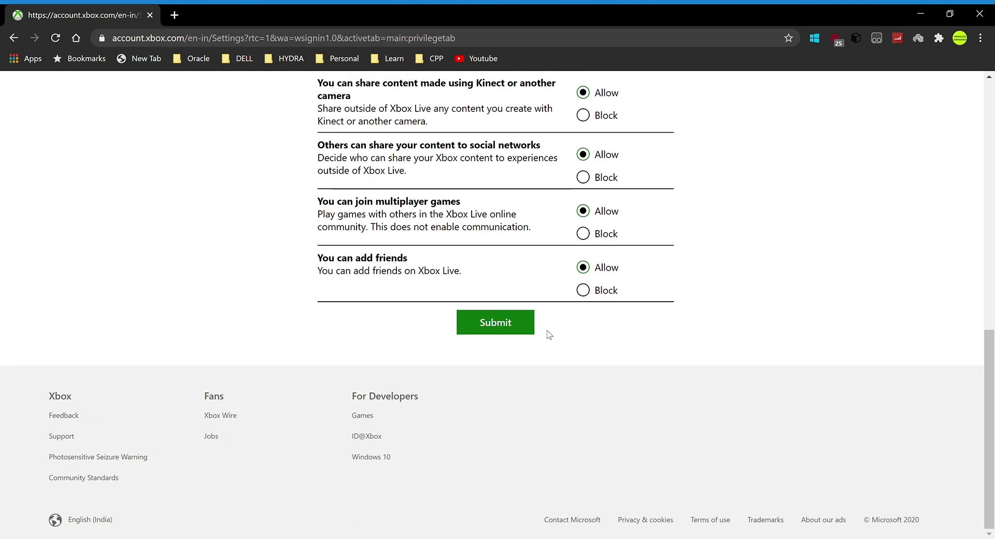
click(507, 326)
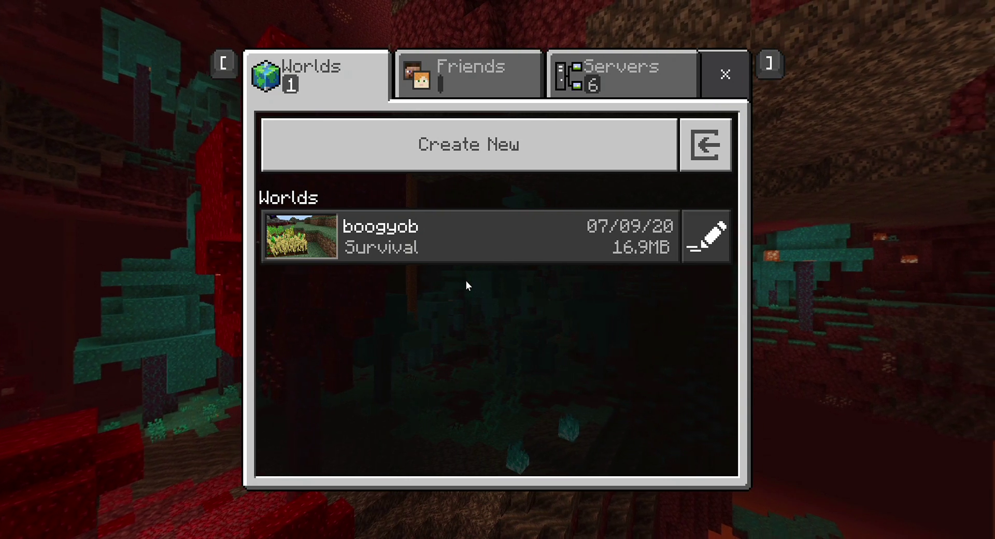
- Switch to Minecraft, check the Friends, Servers and Worlds lists, and return to the main menu
click(462, 86)
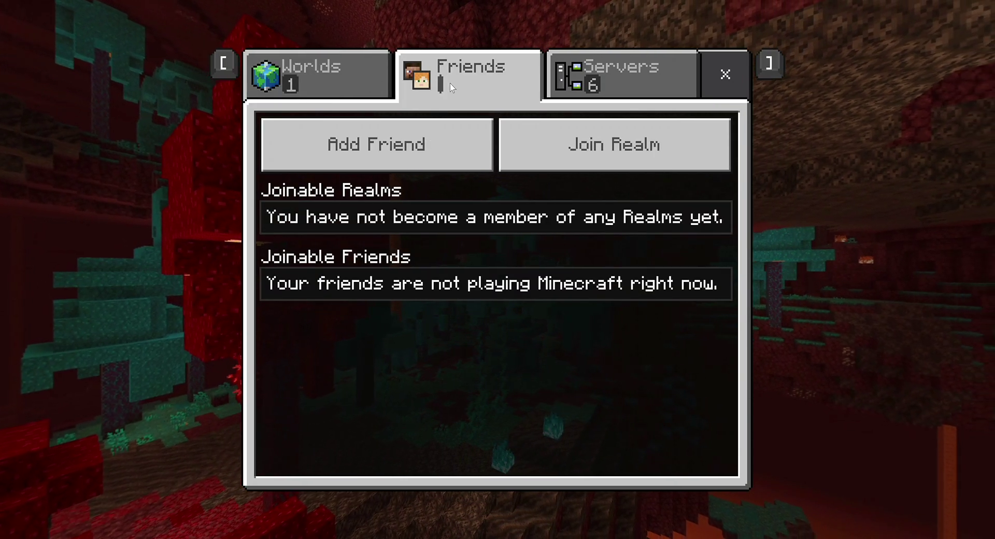
click(313, 74)
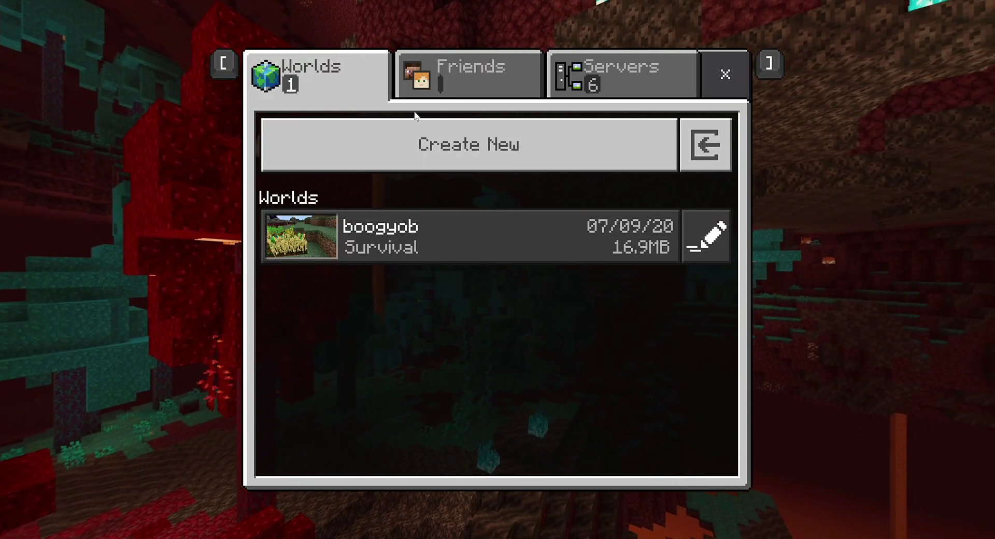
click(738, 80)
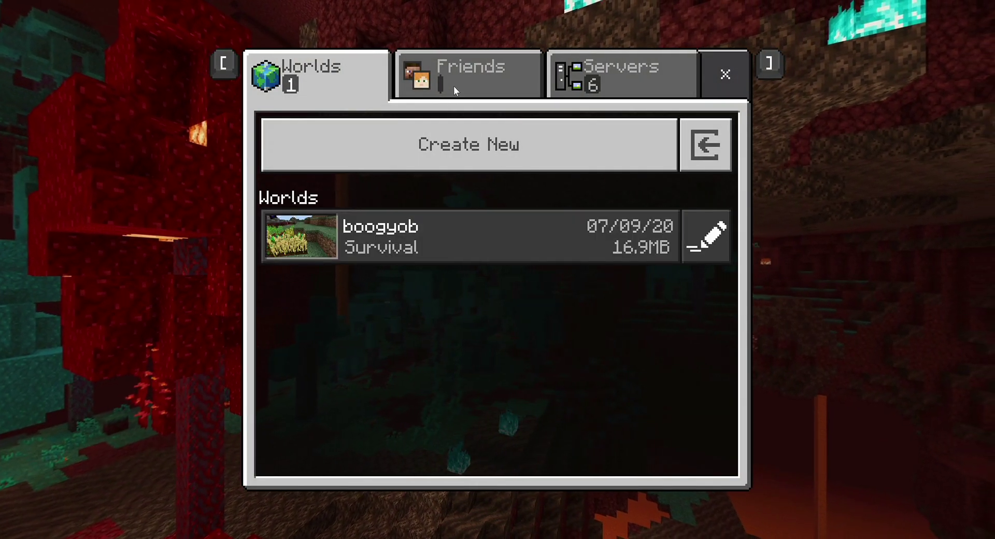
click(470, 85)
key(bracketright)
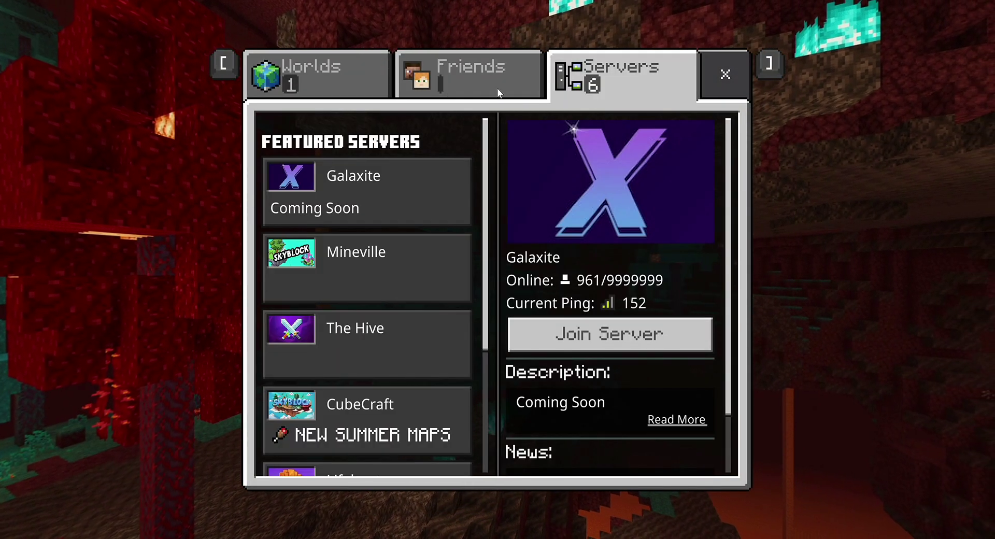
click(445, 74)
click(370, 76)
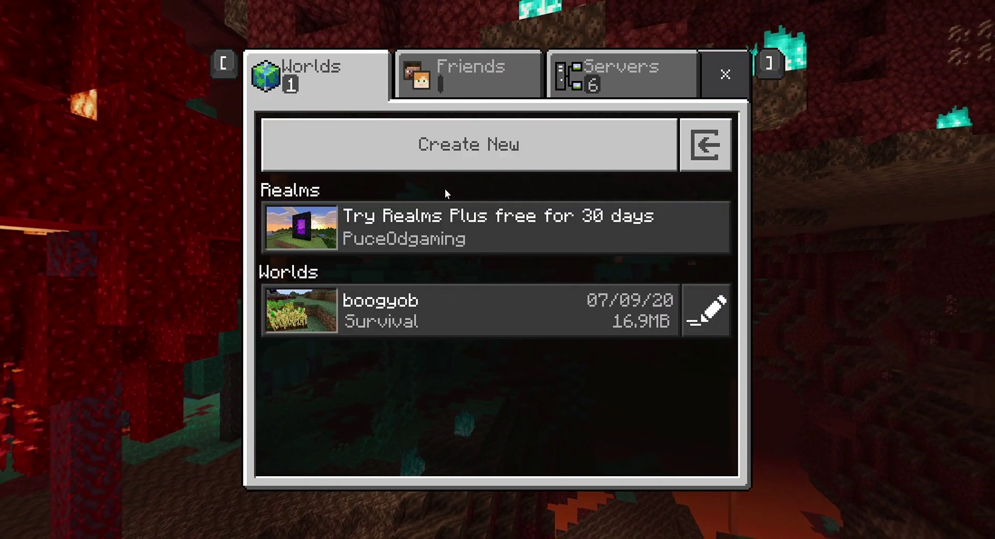
click(725, 75)
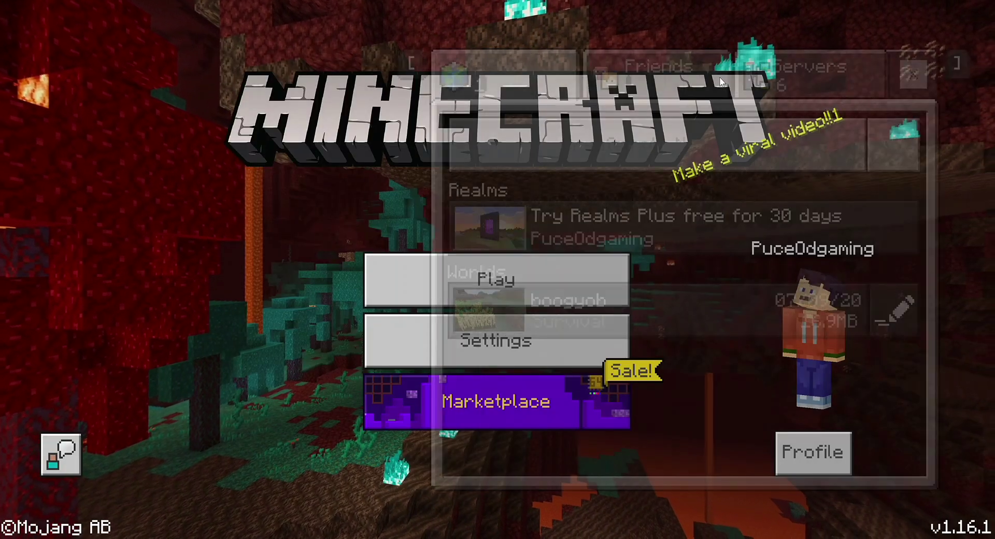